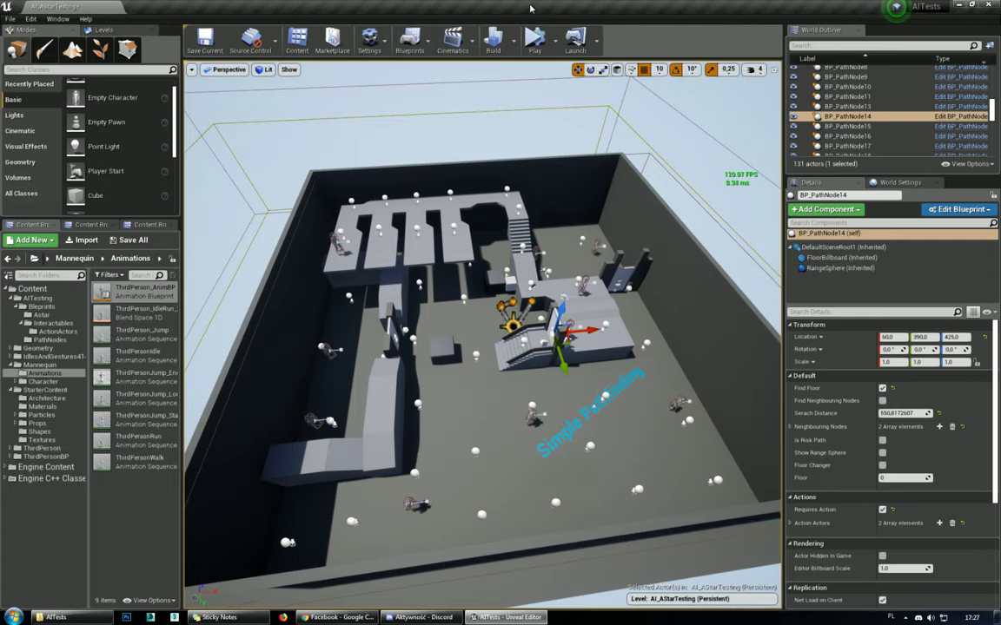
Step: Start simulating the Simple Pathfinding level, tilt the view down, and go full-screen with F11
left_click(535, 40)
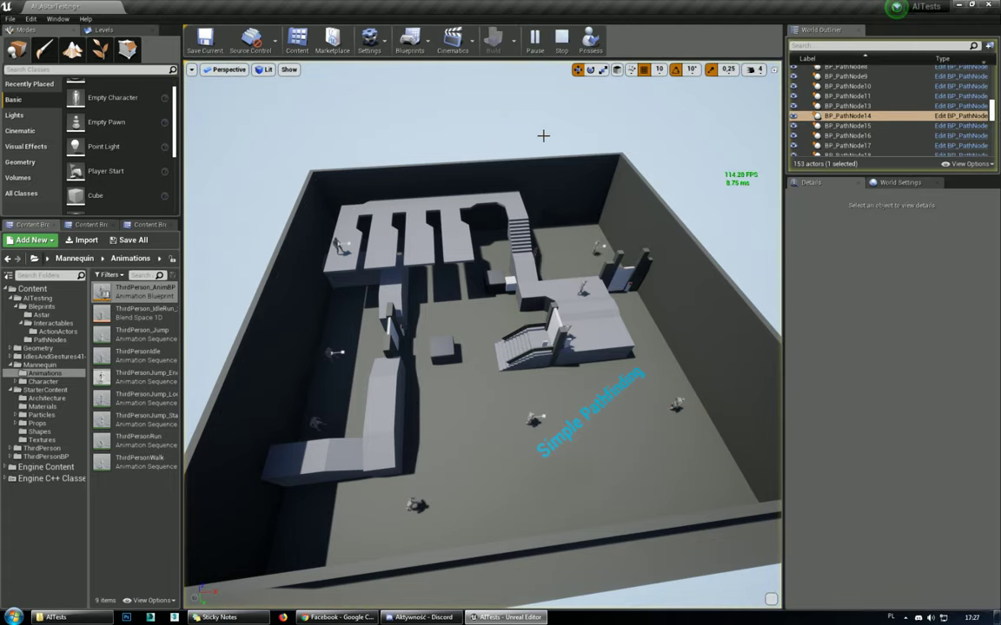
right_click_drag(536, 162, 536, 170)
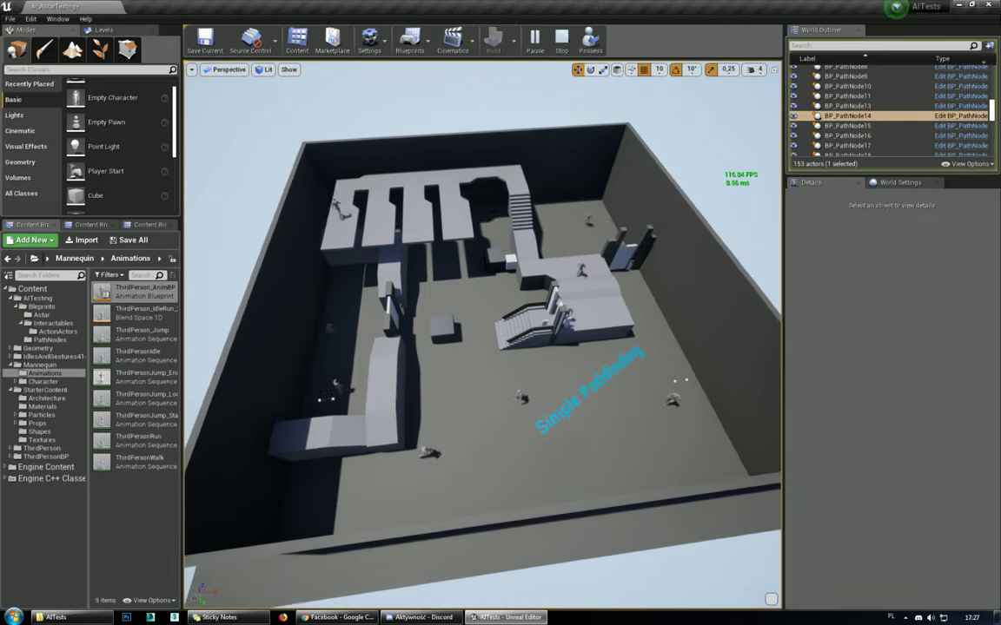
key("F11")
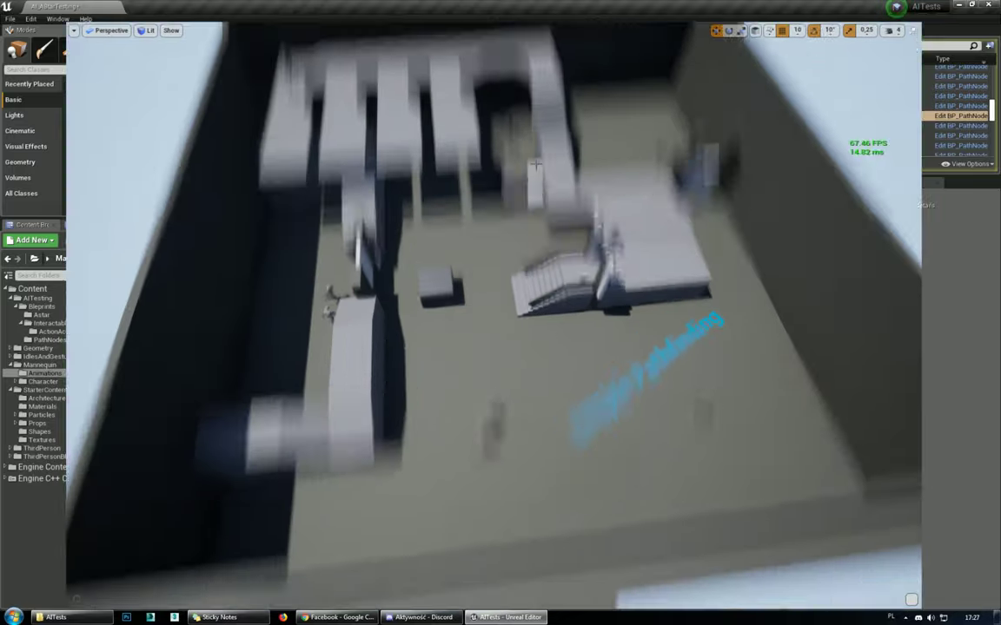
scroll(536, 163, "up", 3)
scroll(536, 162, "up", 3)
mouse_move(536, 163)
right_mouse_down()
mouse_move(556, 165)
mouse_move(536, 147)
right_mouse_up()
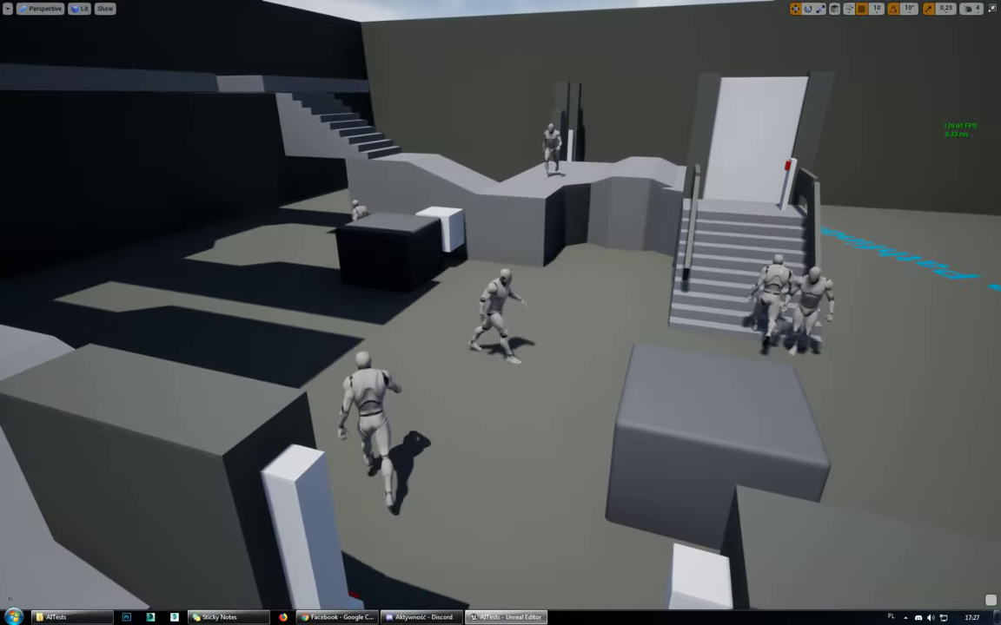
right_click_drag(536, 148, 521, 149)
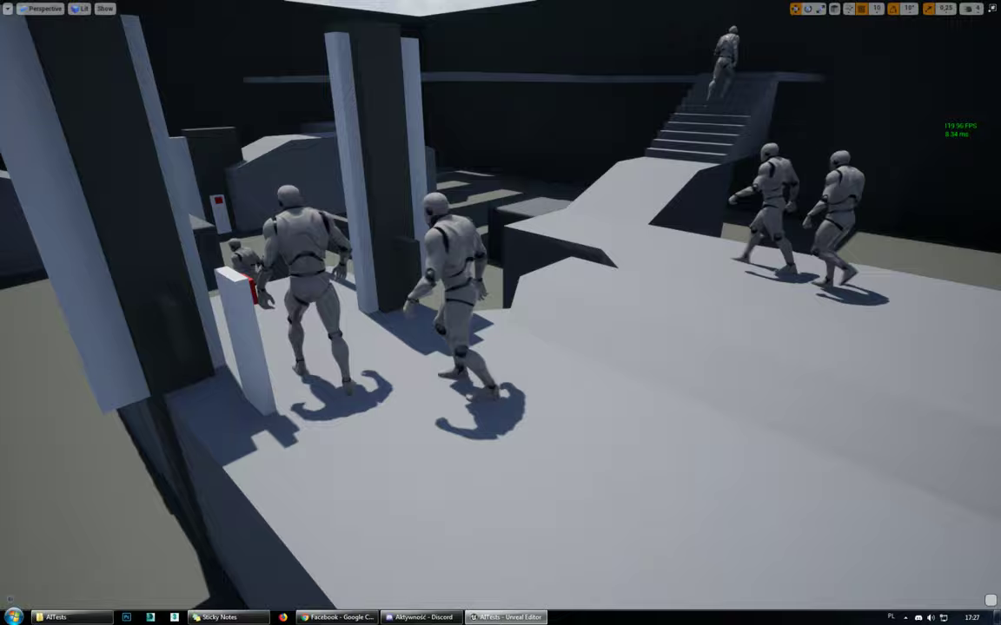
right_click_drag(521, 149, 521, 149)
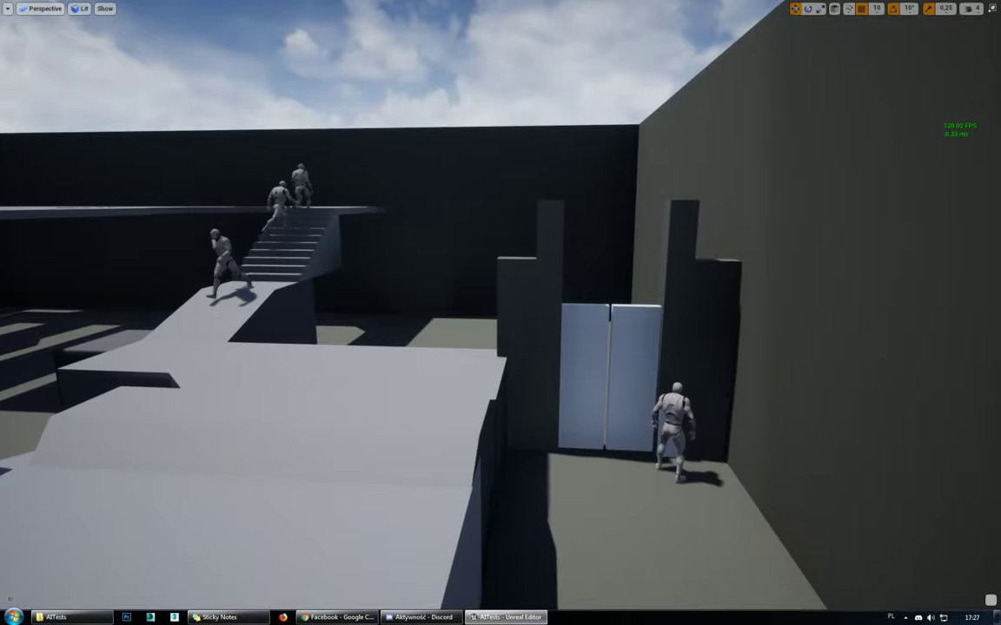
right_click_drag(521, 149, 521, 150)
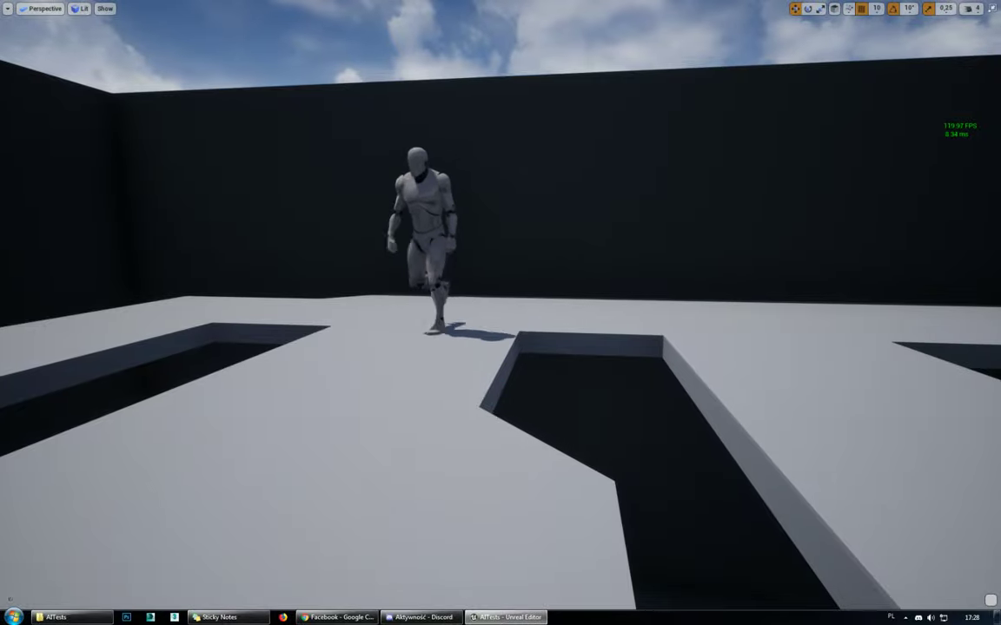
right_click_drag(522, 150, 521, 149)
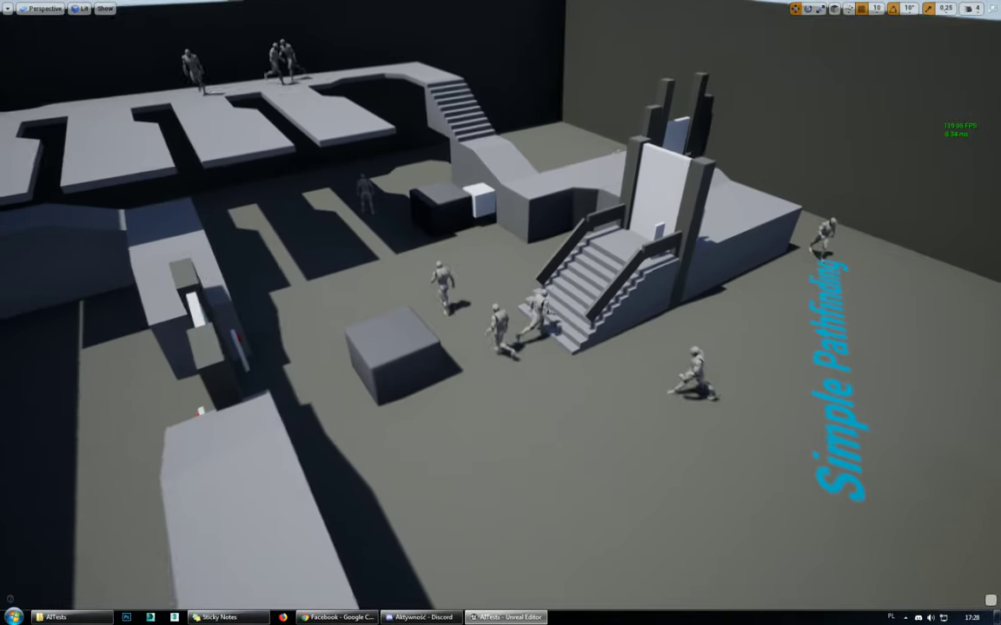
right_click_drag(774, 127, 767, 141)
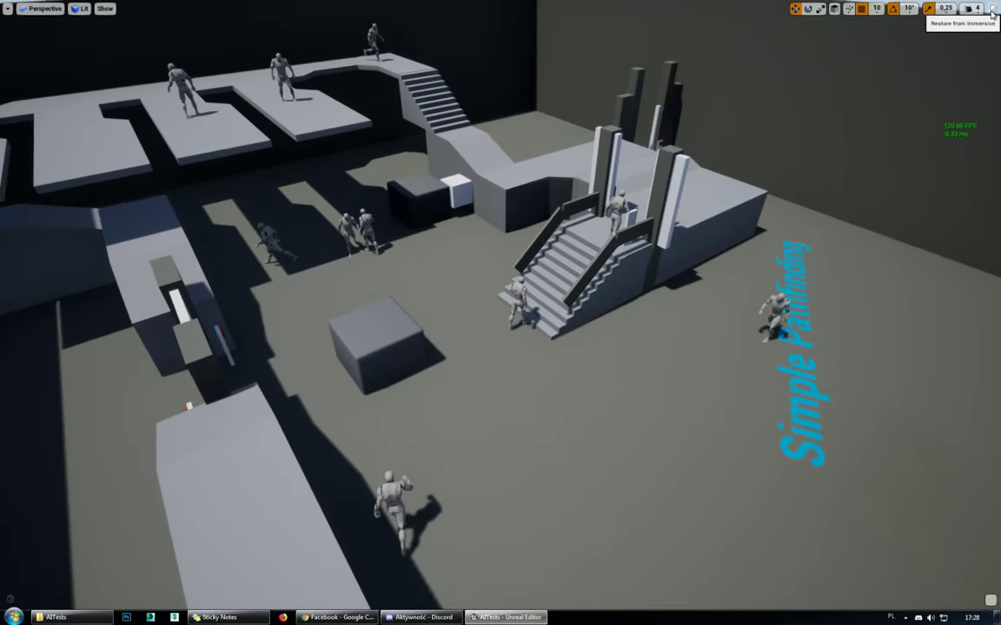
right_click_drag(980, 17, 930, 76)
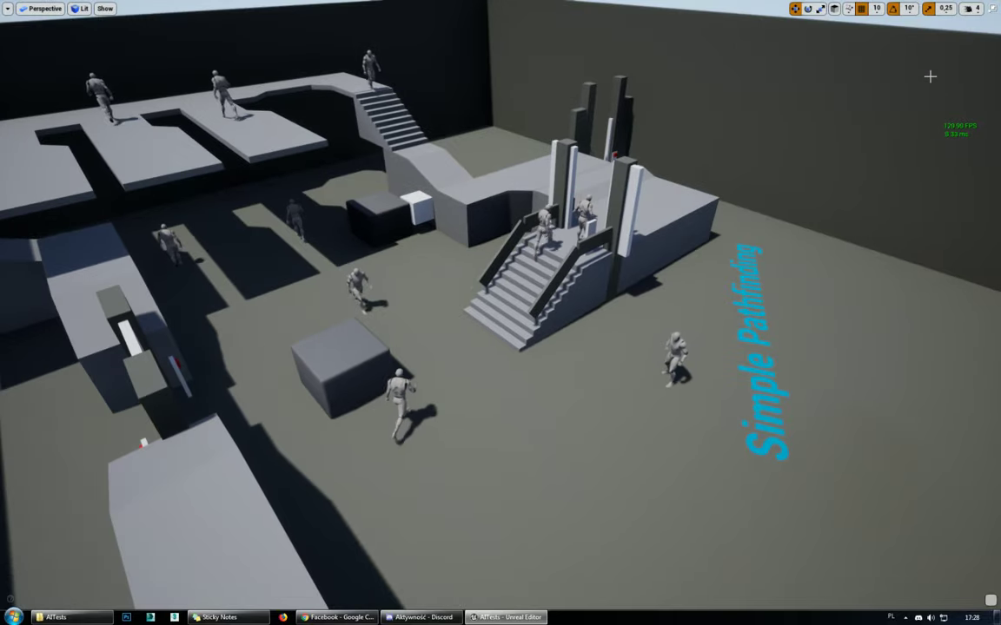
Step: Leave immersive mode, stop the simulation, and show the white path-node markers with G
left_click(993, 9)
right_click_drag(522, 314, 558, 313)
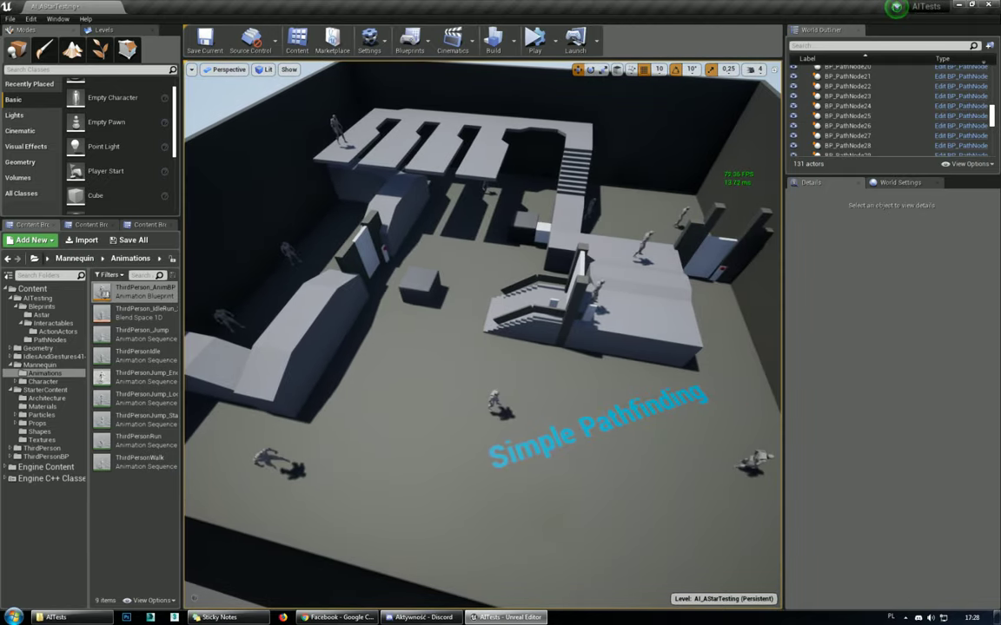
key("g")
left_click(502, 257)
right_click_drag(502, 257, 561, 217)
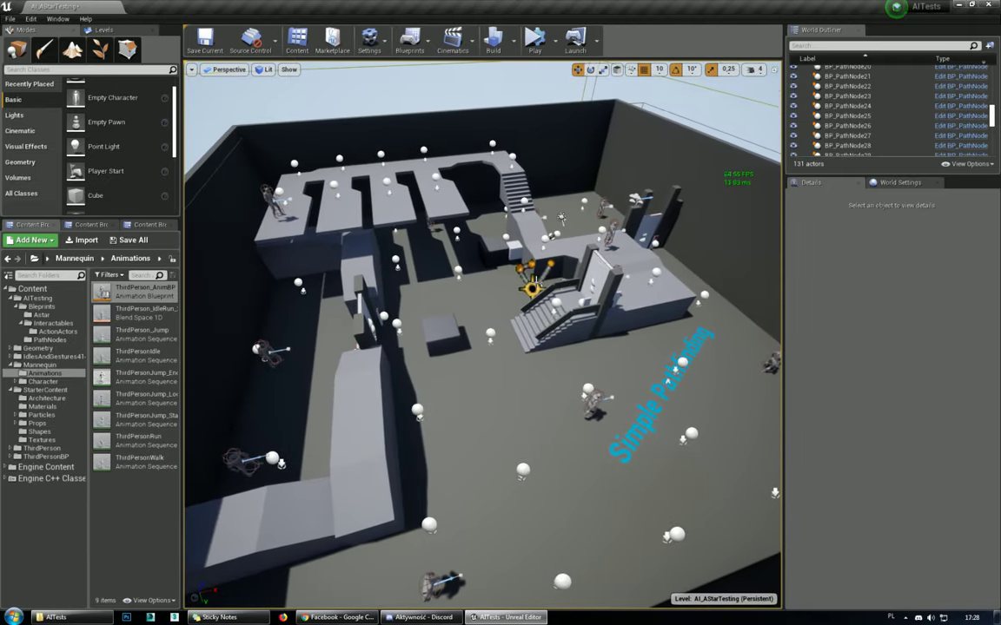
Step: Tick Build Nodes on BP_LocalNavManager, then select AI_CharacterAStarSpline10 near the stairs
left_click(882, 418)
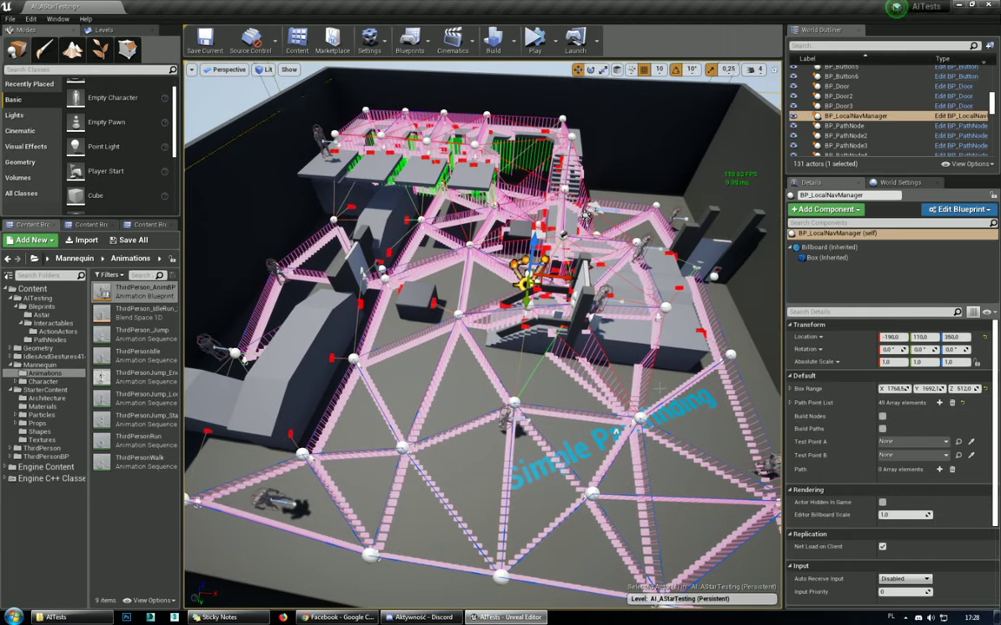
mouse_move(483, 330)
right_mouse_down()
mouse_move(521, 321)
mouse_move(653, 350)
right_mouse_up()
left_click(652, 350)
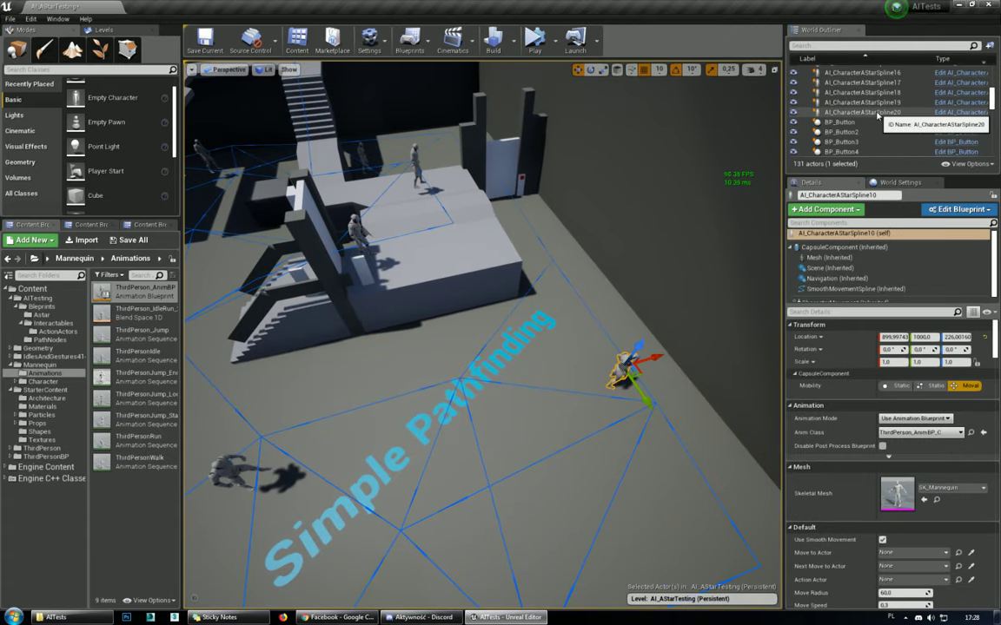
left_click(878, 113, "shift")
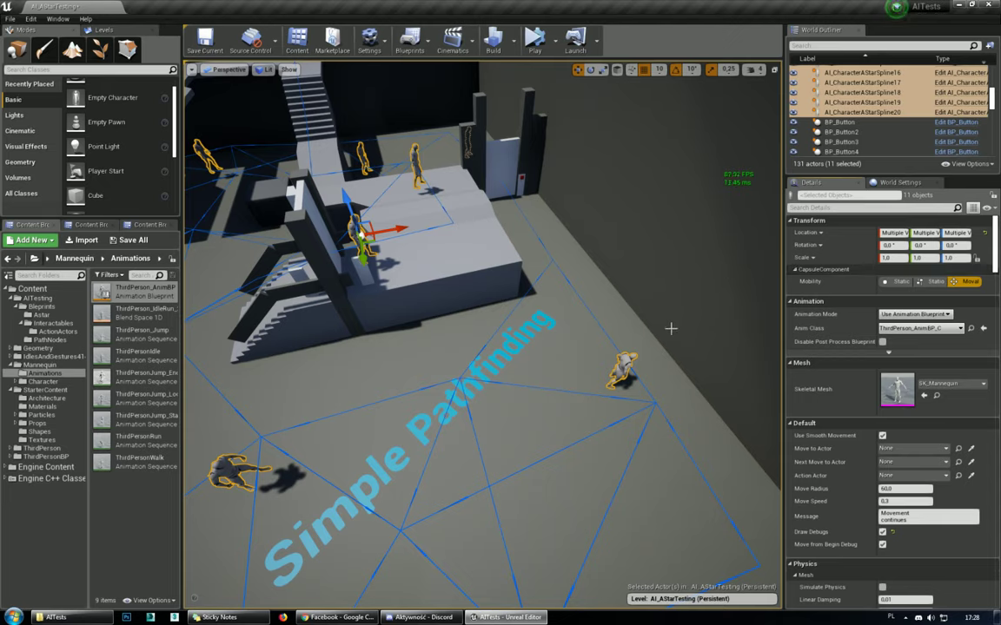
scroll(954, 107, "up", 3)
left_click(954, 113)
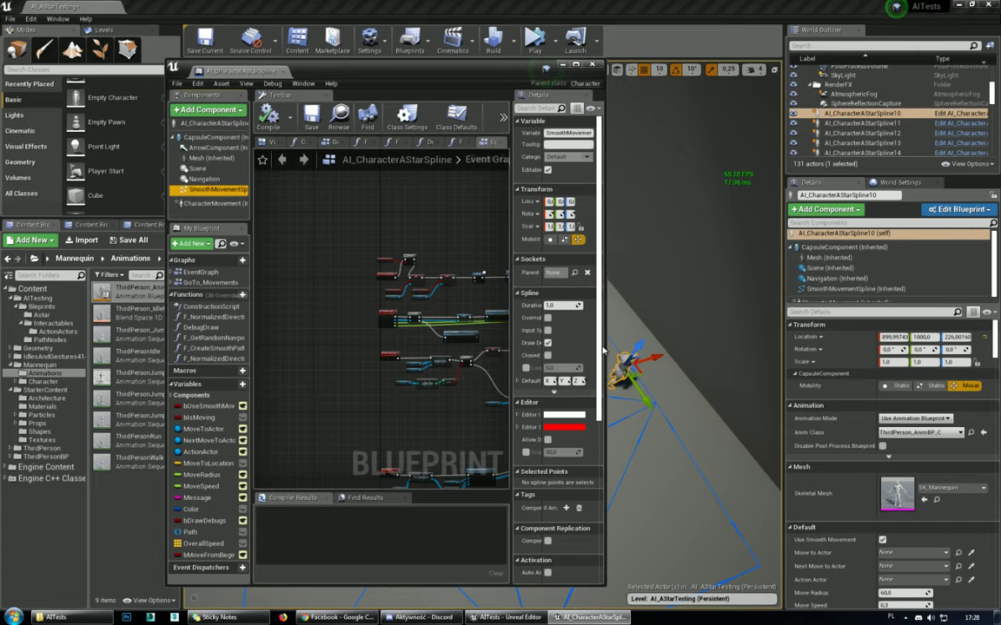
left_click_drag(605, 347, 833, 356)
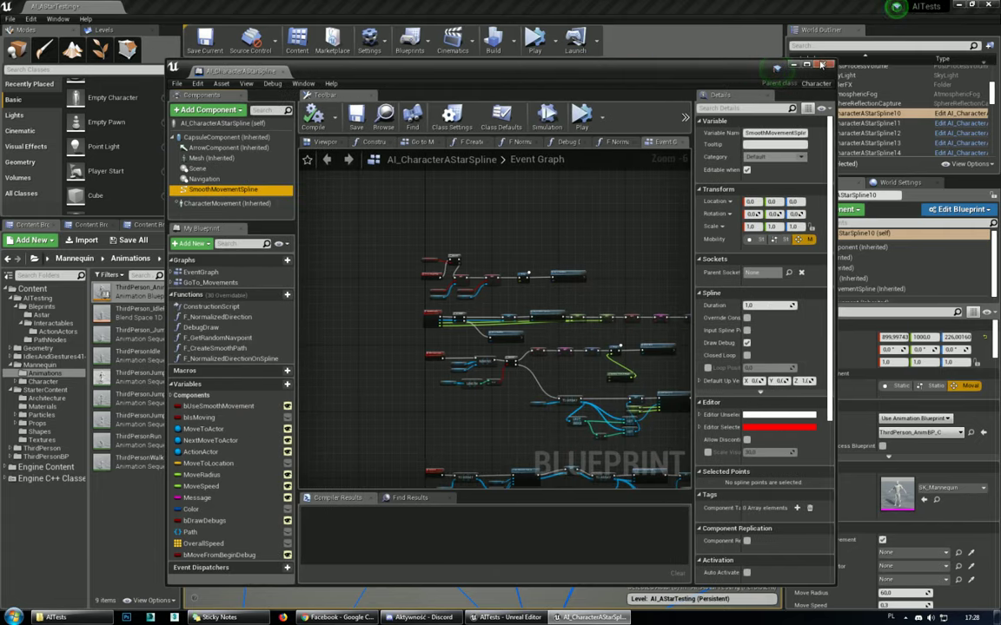
left_click(823, 65)
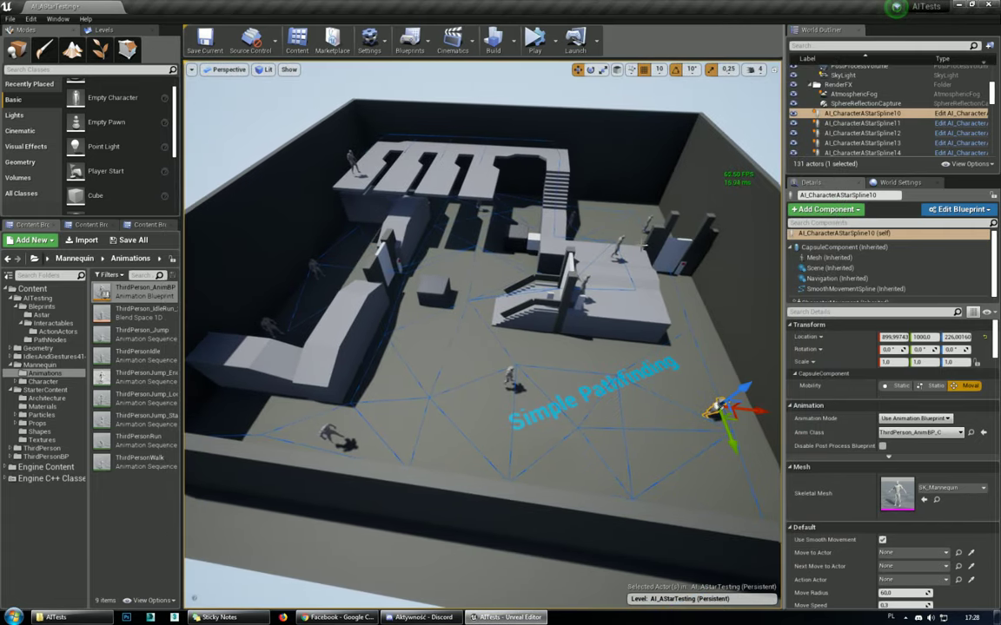
left_click(536, 43)
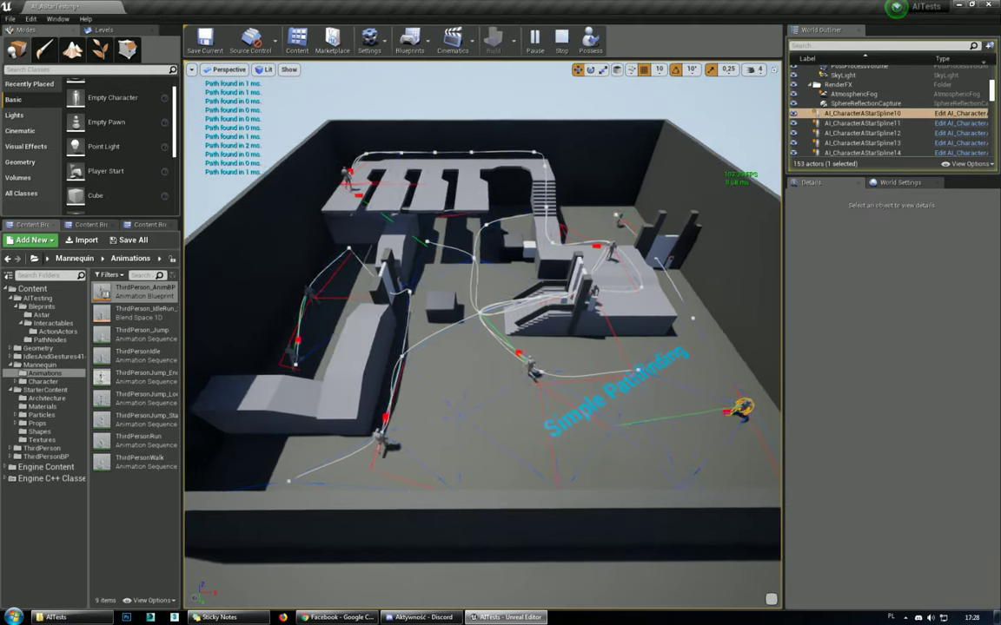
Step: Expand the running simulation's viewport to full screen with F11
key("F11")
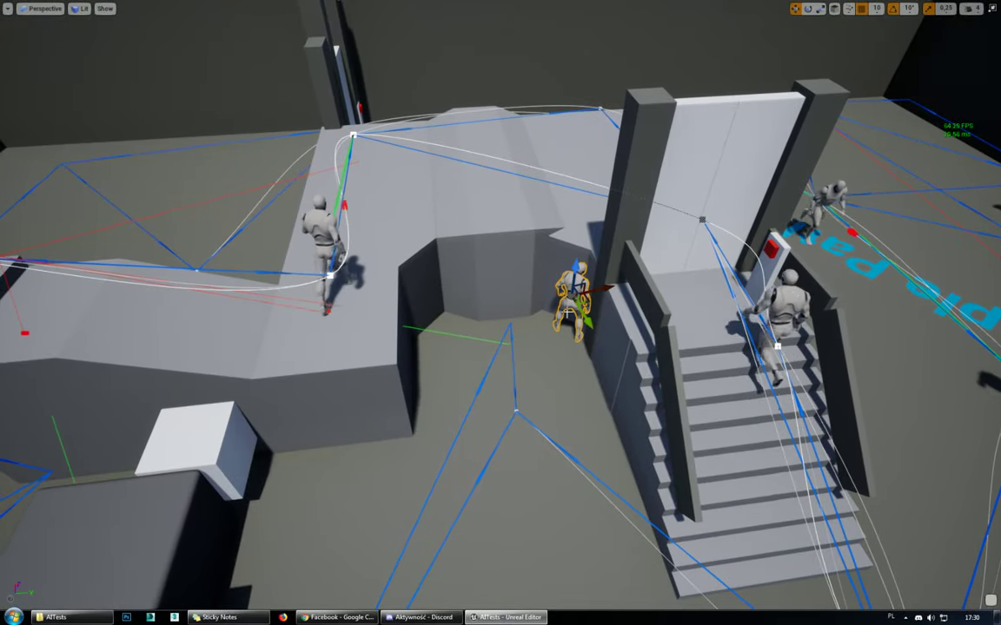
Step: Move the target mannequin beside the stairs and view the rerouted agents from above
mouse_move(608, 246)
left_mouse_down()
mouse_move(584, 135)
mouse_move(578, 311)
mouse_move(487, 330)
left_mouse_up()
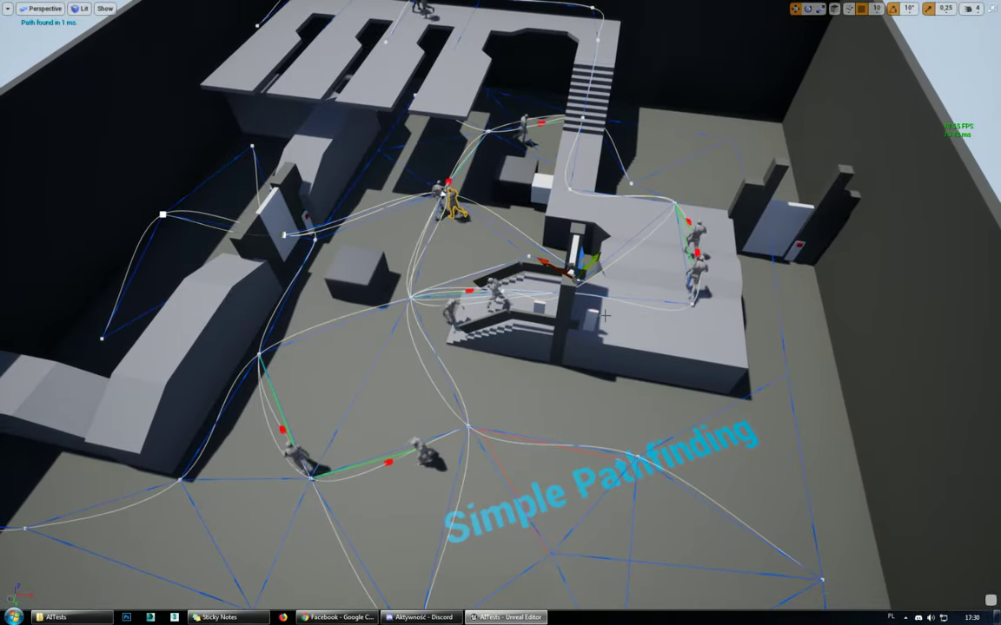
left_click_drag(486, 330, 530, 321, "alt")
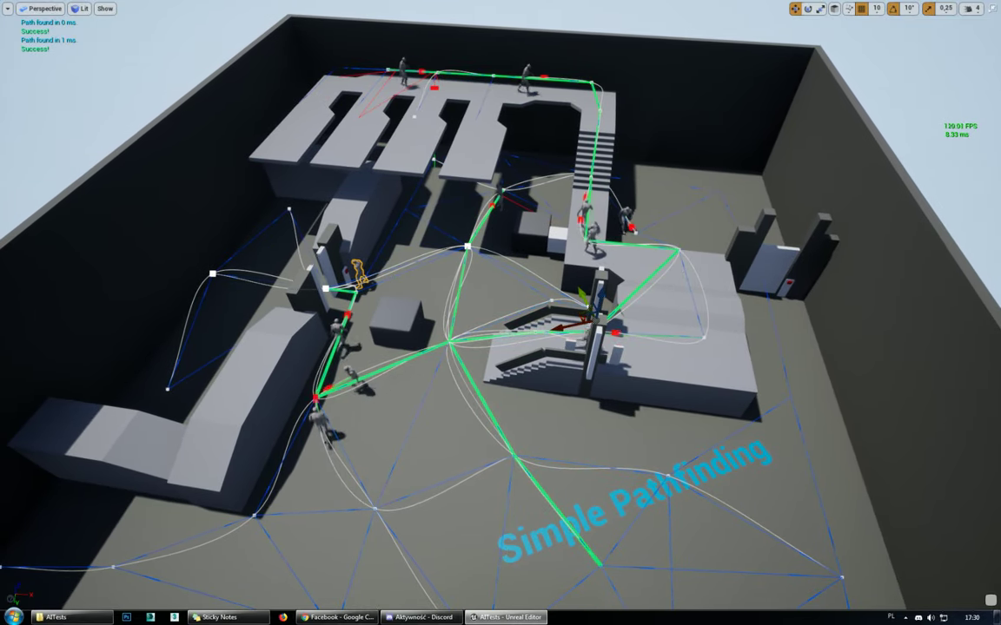
left_click_drag(530, 321, 504, 339, "alt")
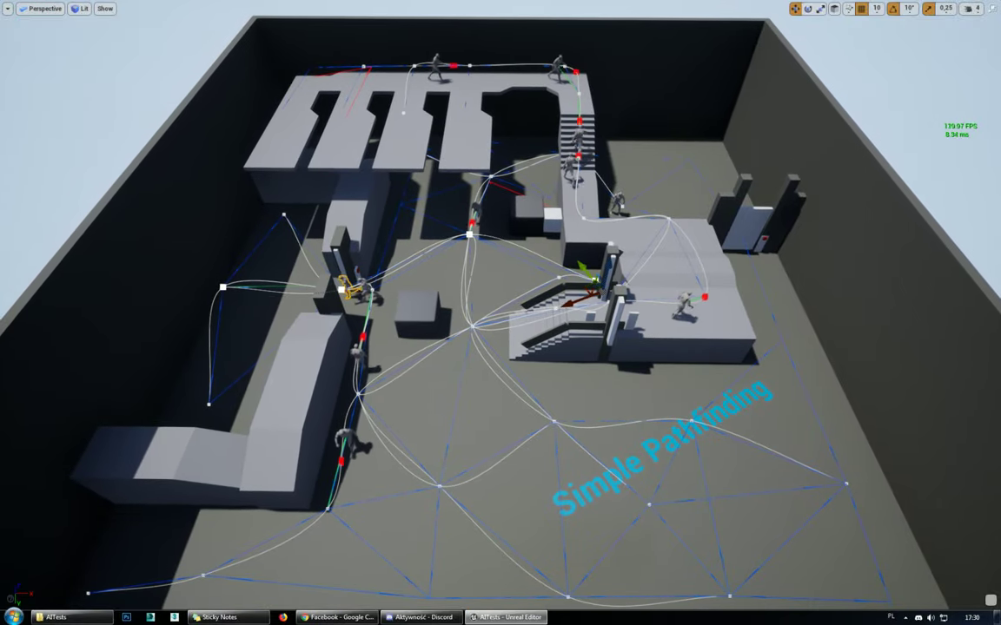